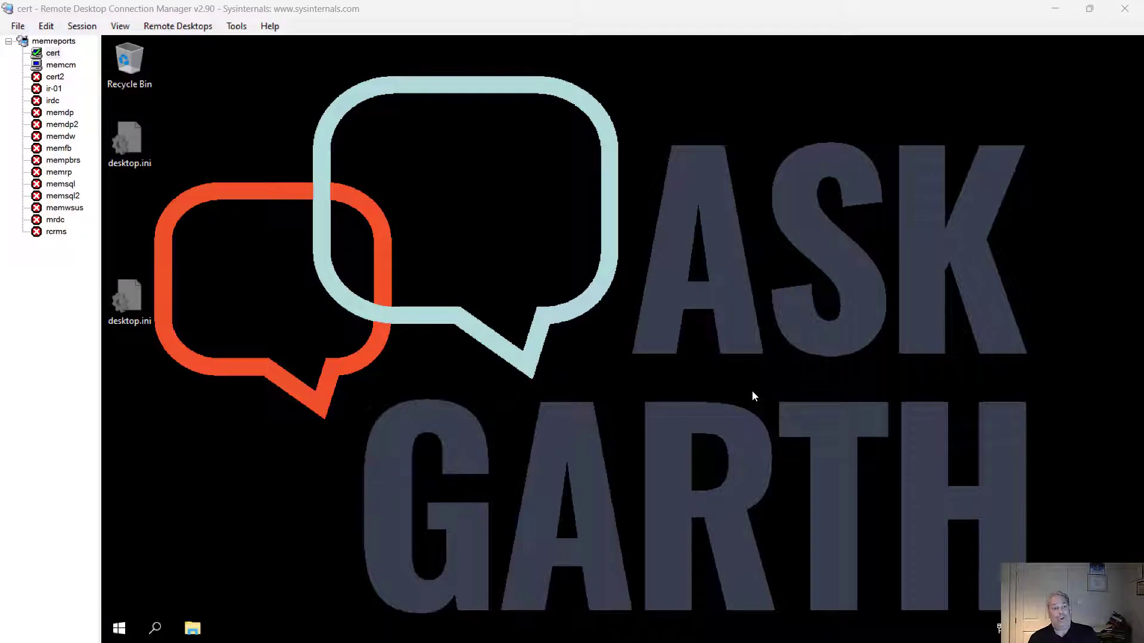
Launch Certification Authority from Windows Administrative Tools on the remote server
click(119, 630)
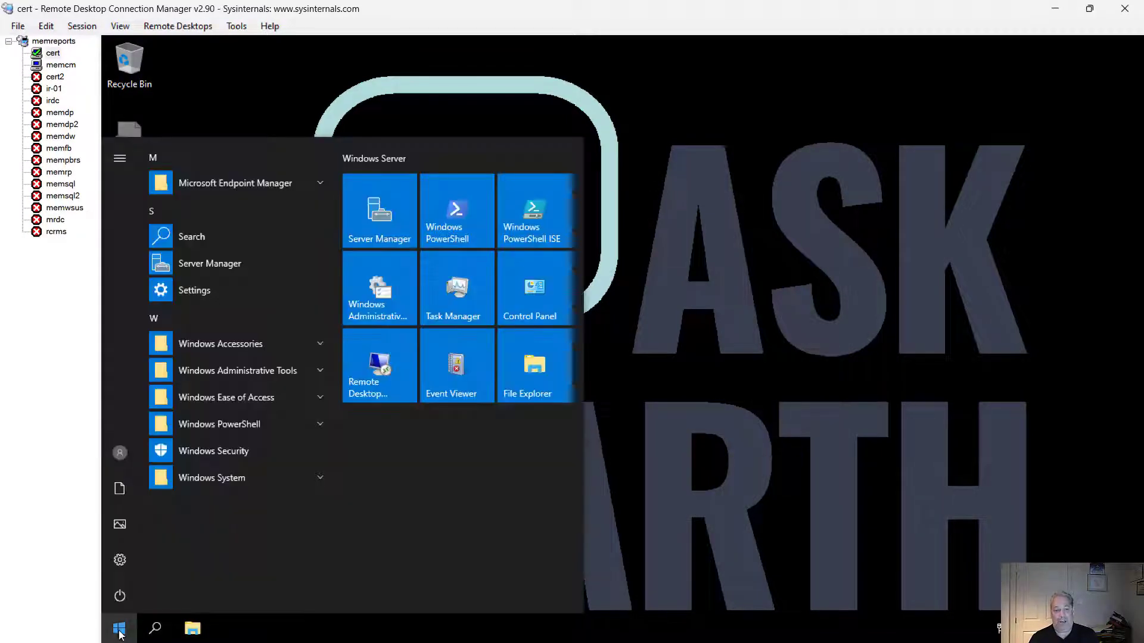
click(285, 347)
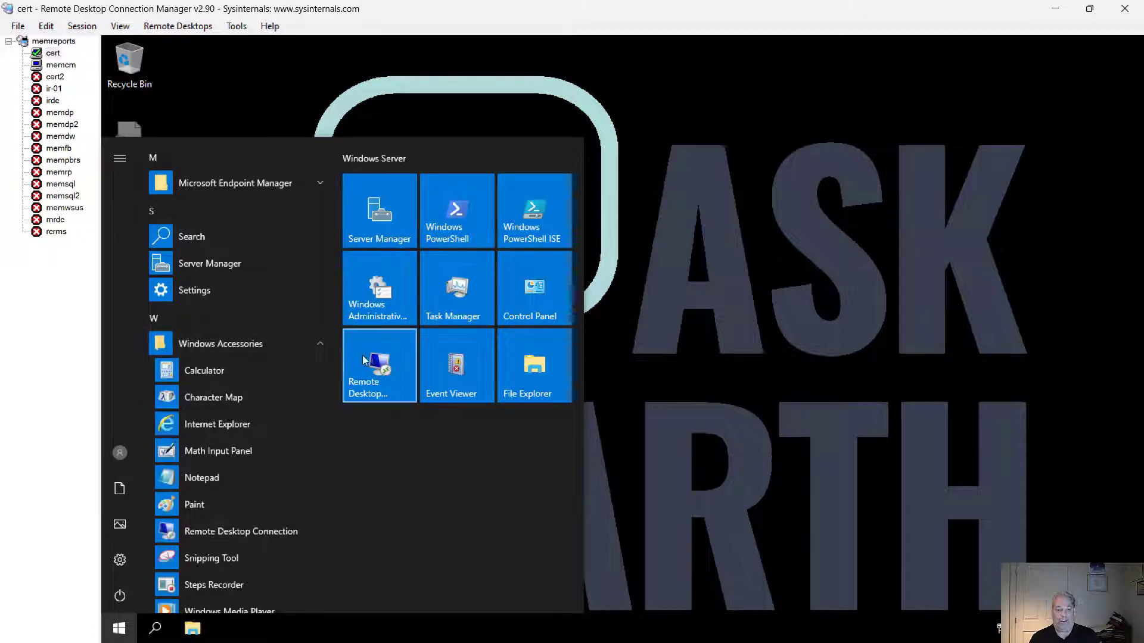
click(320, 347)
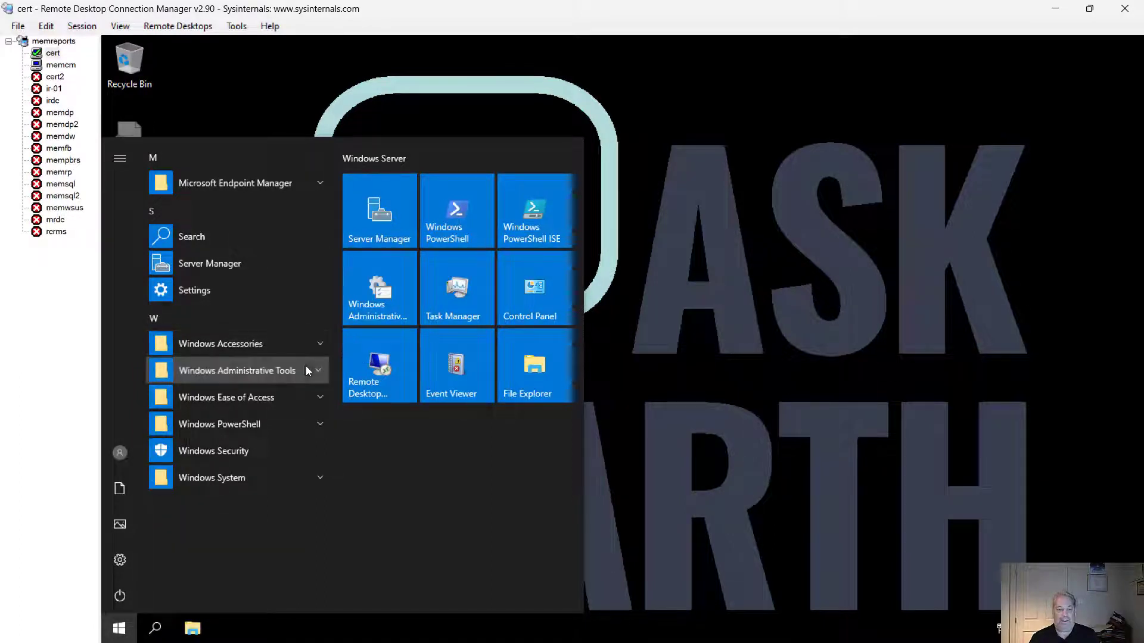
click(306, 370)
click(265, 397)
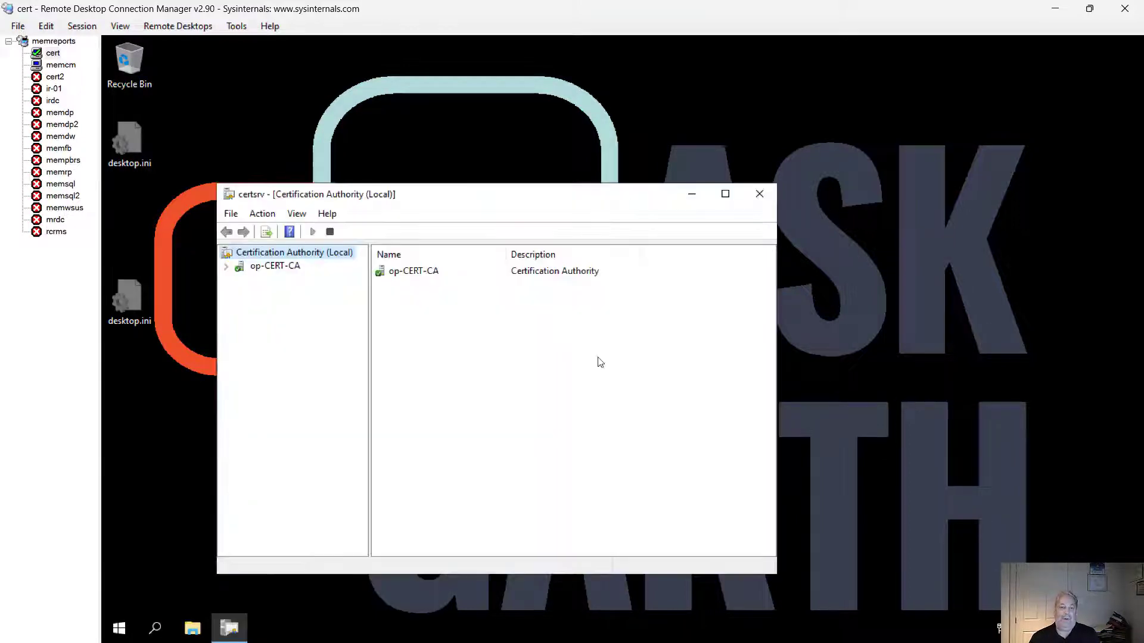
Expand op-CERT-CA and choose Manage on its Certificate Templates folder
click(226, 266)
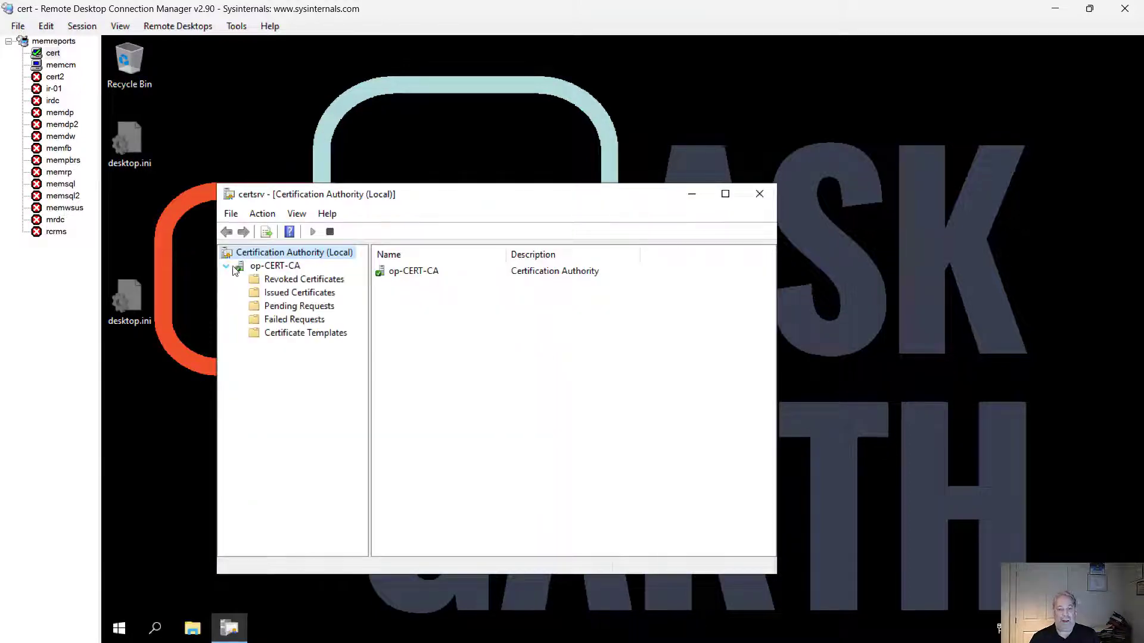
click(296, 332)
right_click(296, 335)
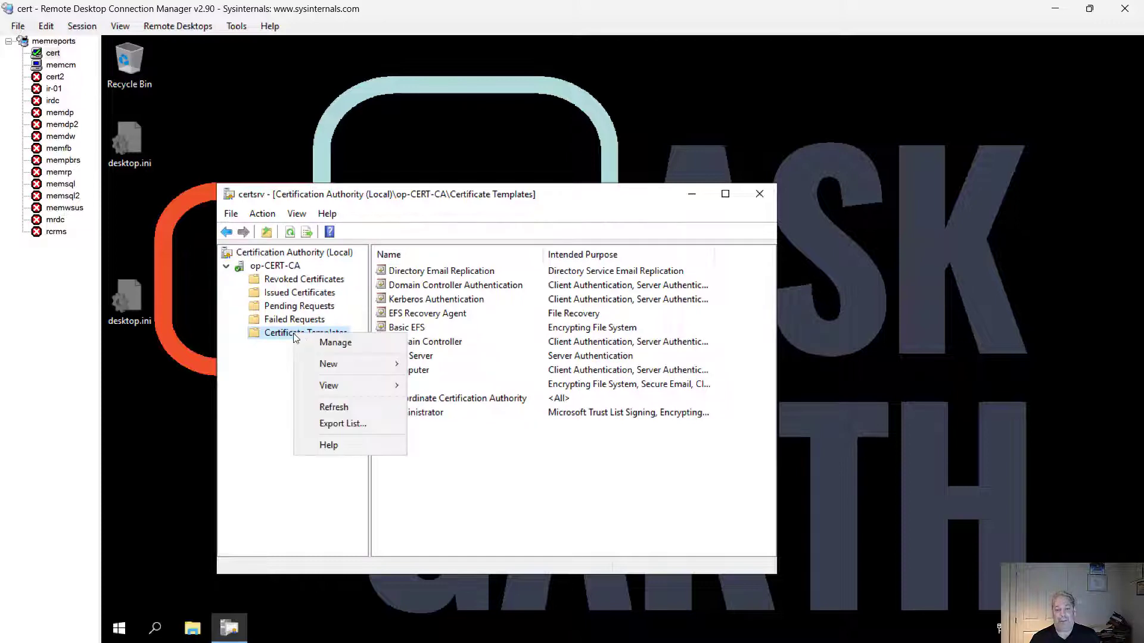
click(327, 341)
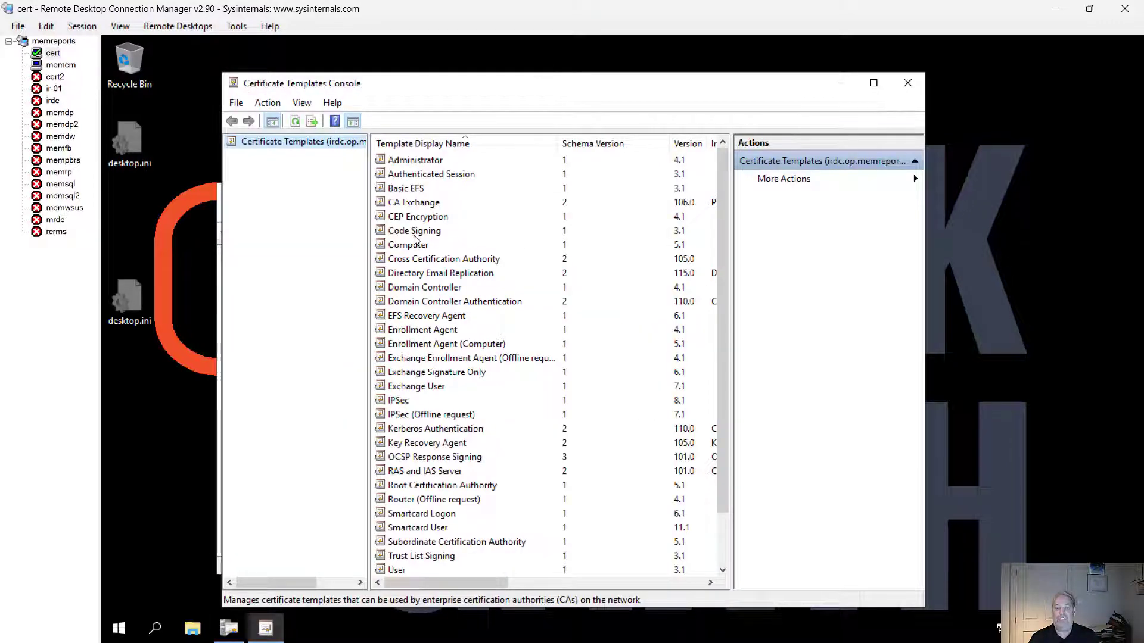
Duplicate the Code Signing template and replace the 'Copy of' display-name prefix with 'PowerShell'
click(415, 233)
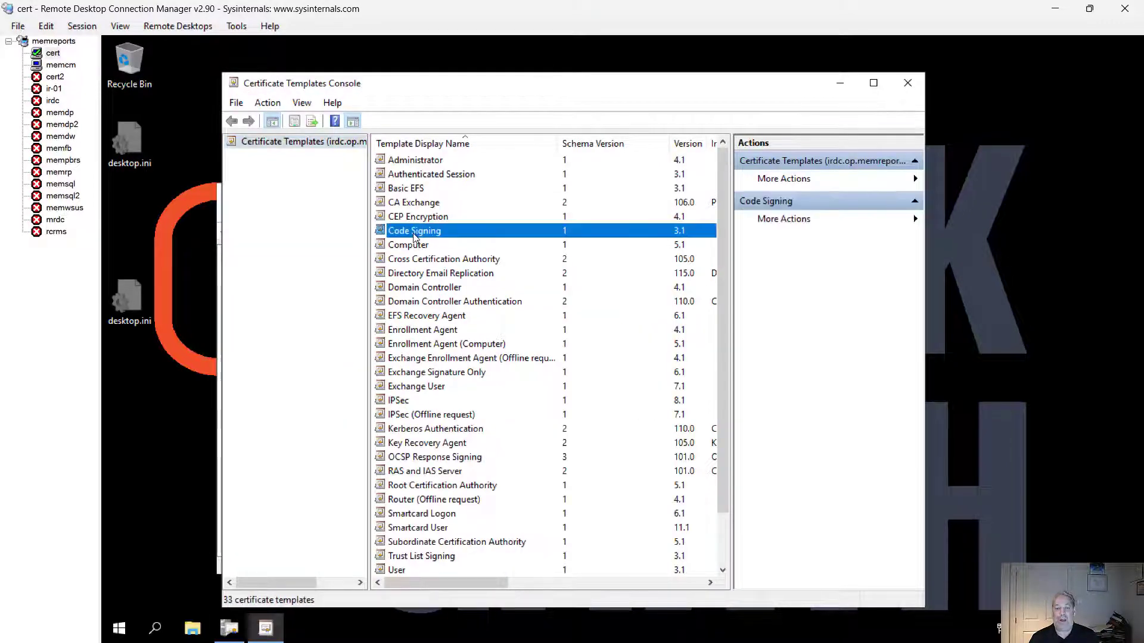
right_click(415, 237)
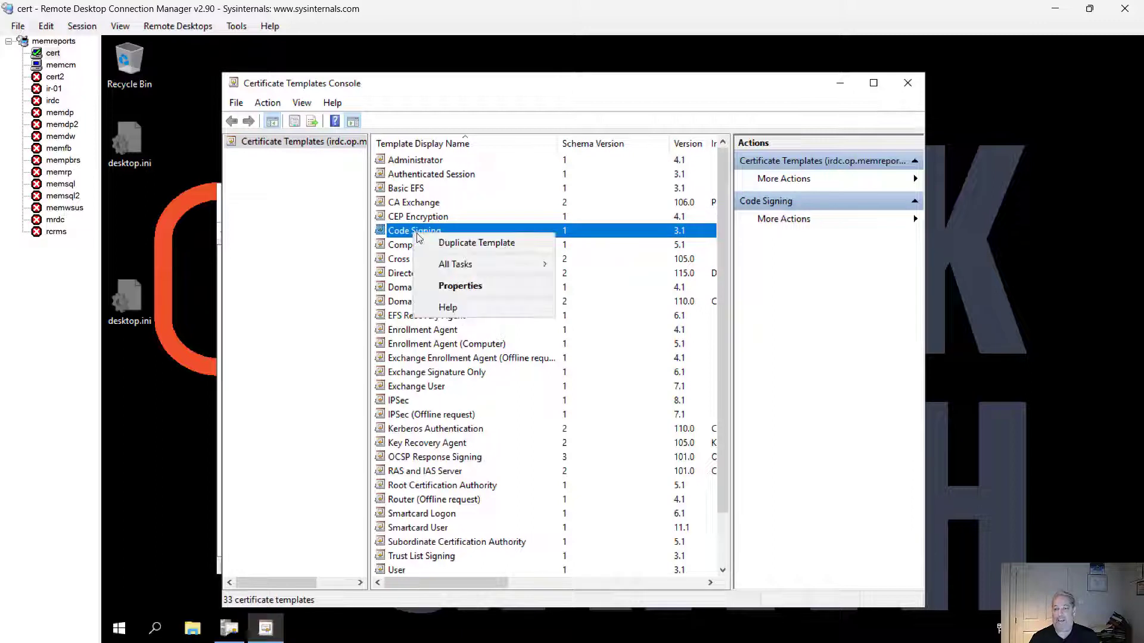
click(453, 243)
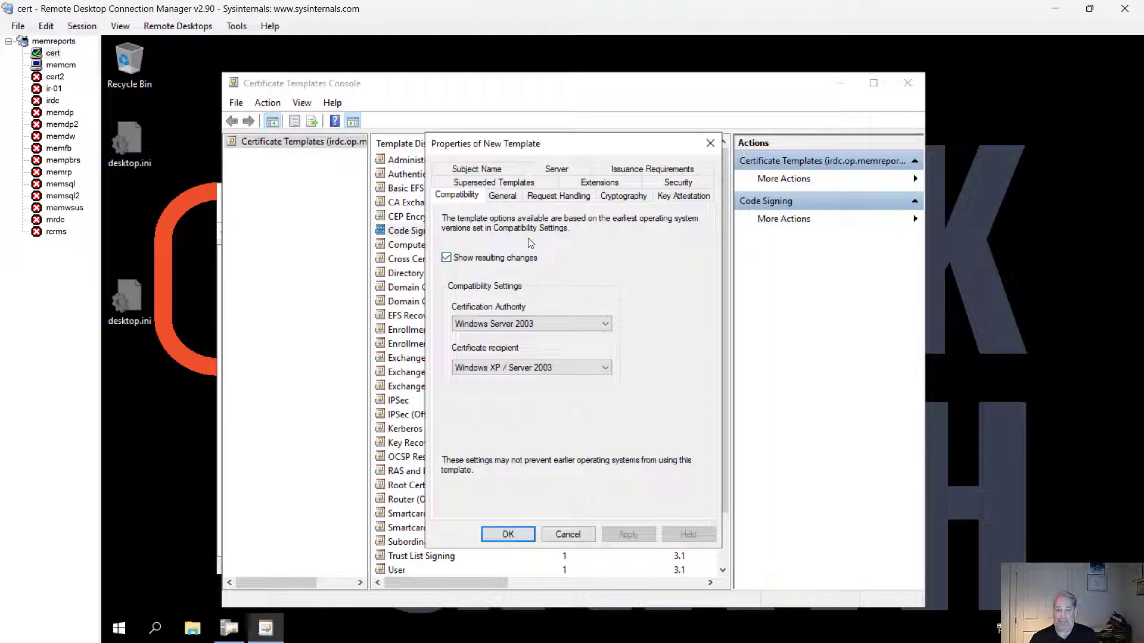
click(504, 197)
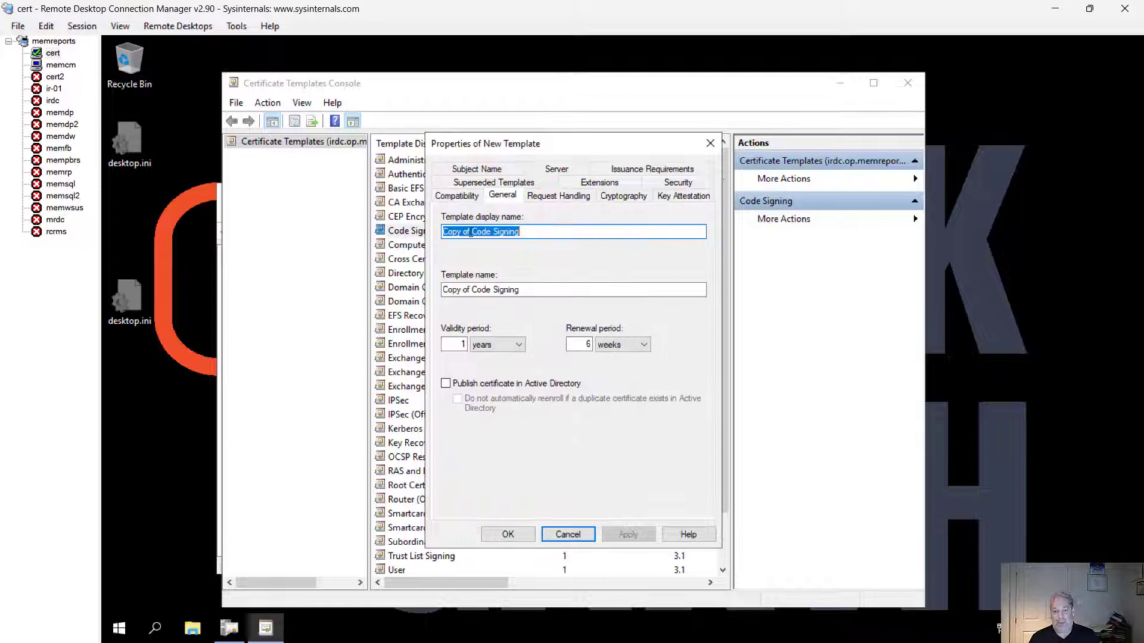
drag(471, 233, 304, 246)
text(P)
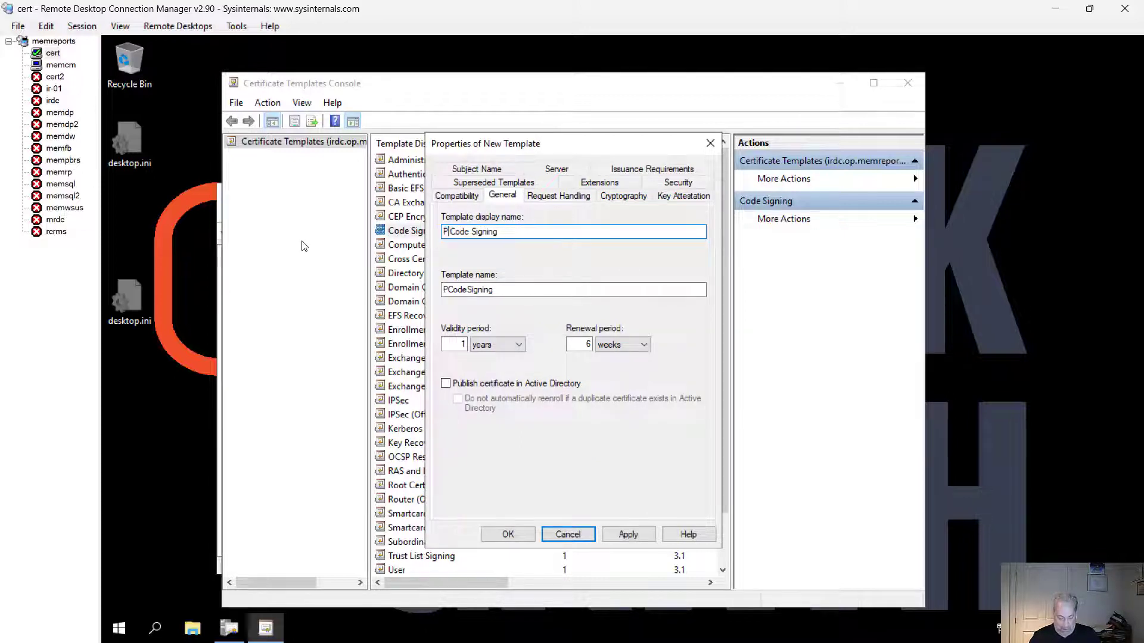
text(owerShell)
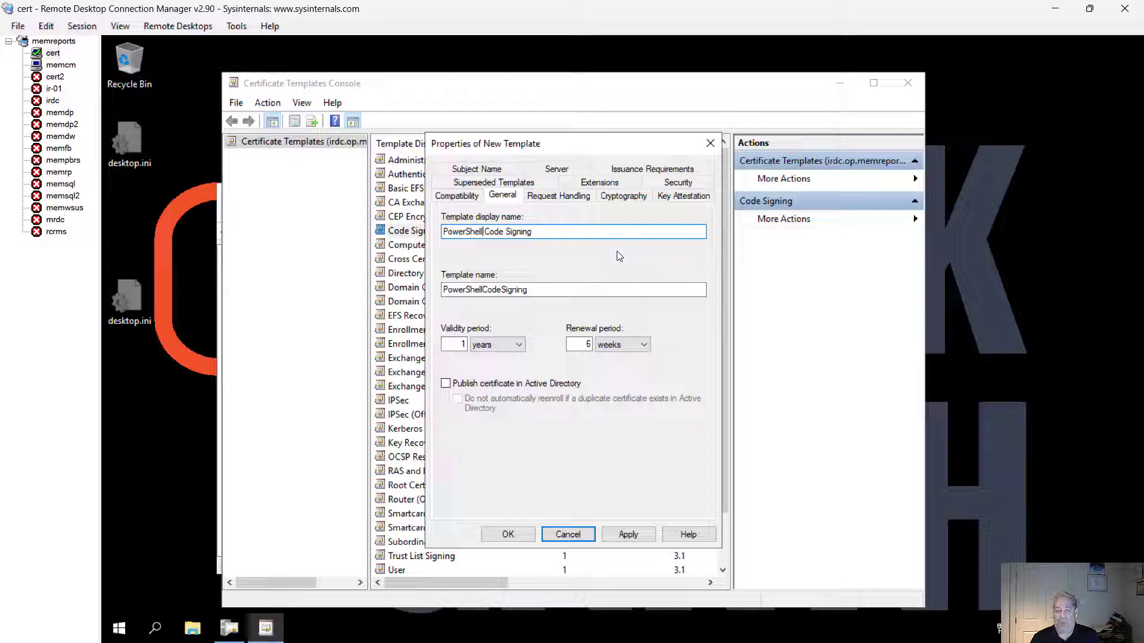
Make the template's private key exportable and grant the PowerShell Certs group Enroll and Autoenroll
click(560, 201)
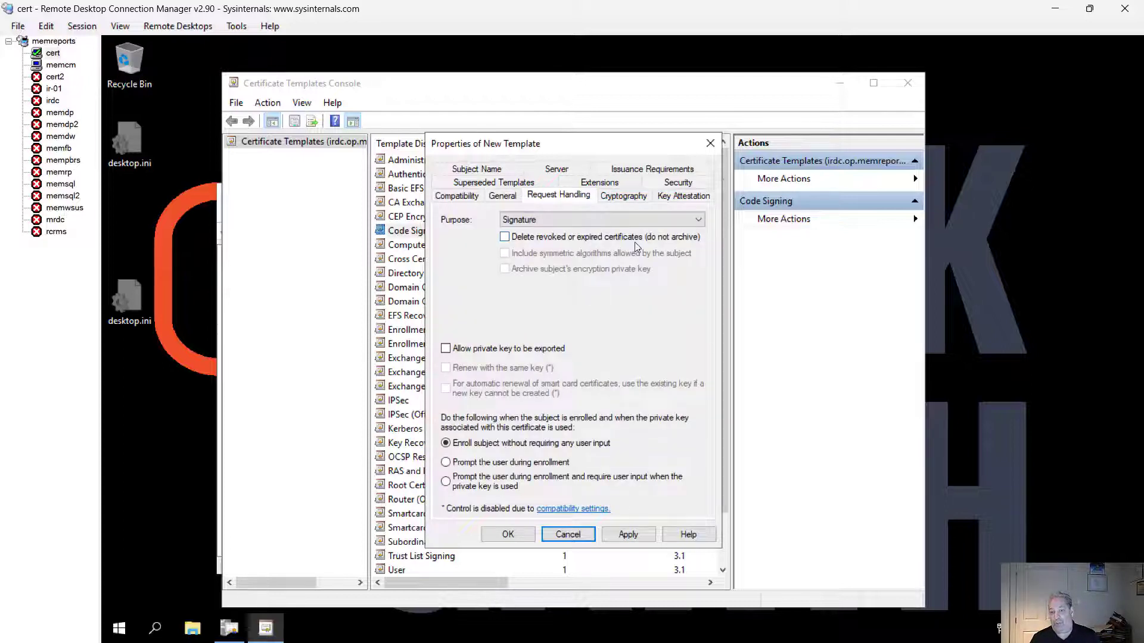
click(481, 350)
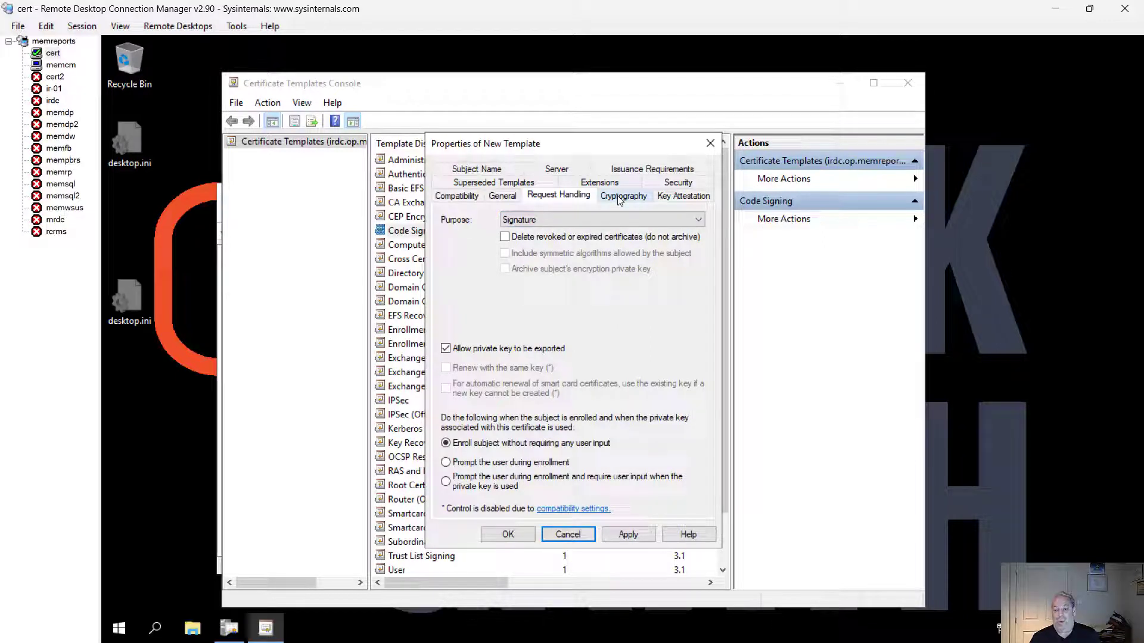
click(657, 185)
click(616, 336)
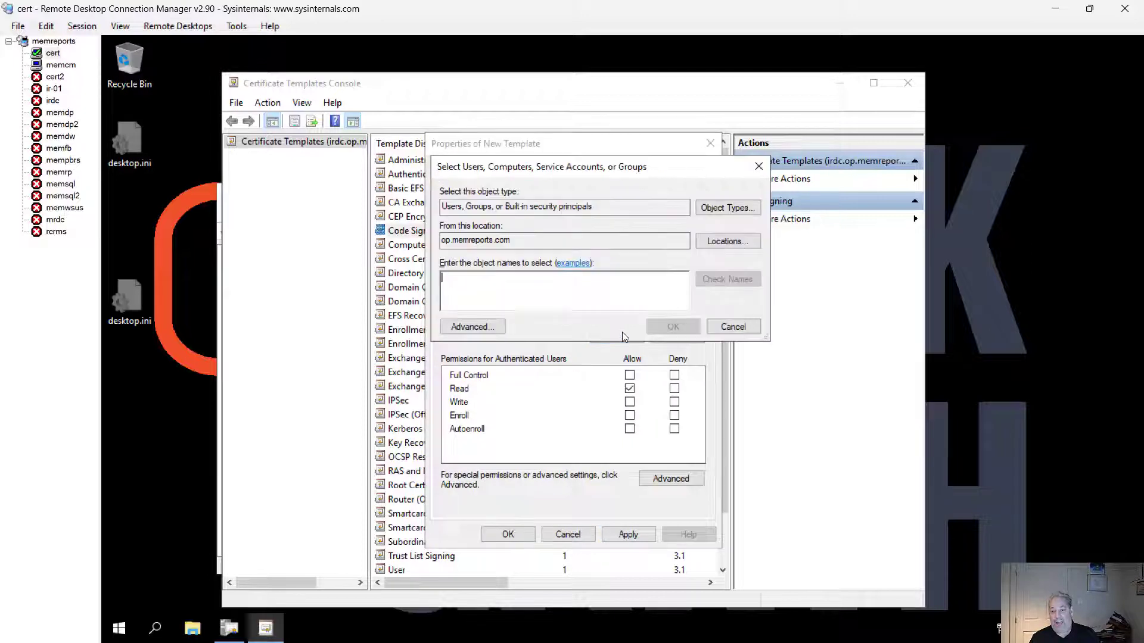
text(PowerSehll)
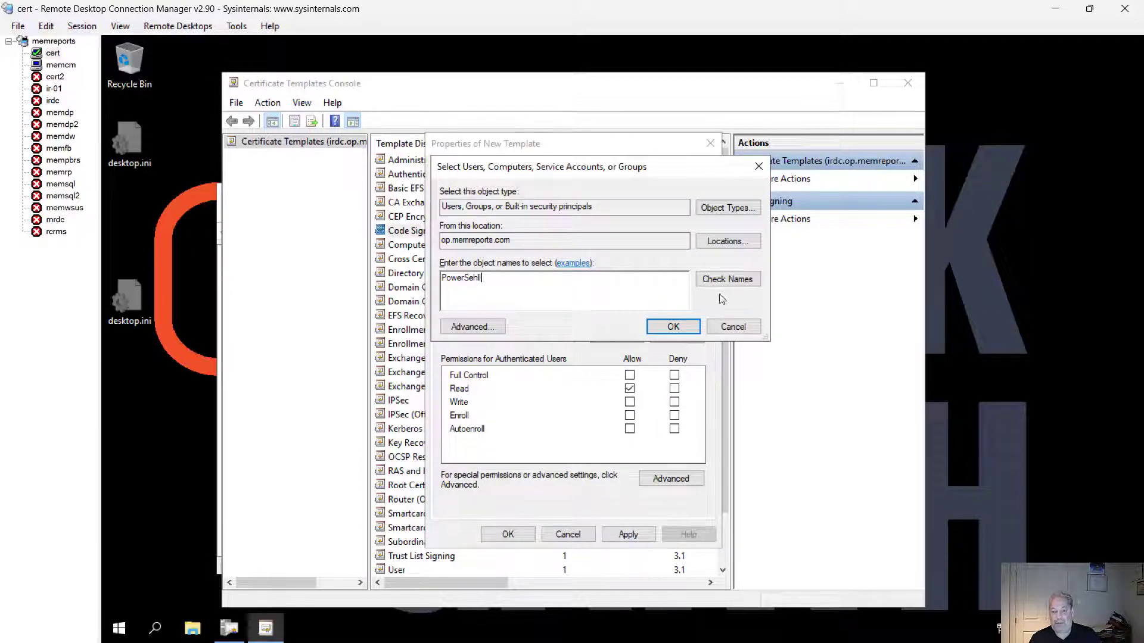
key(Delete)
key(Delete)
text(he)
click(732, 279)
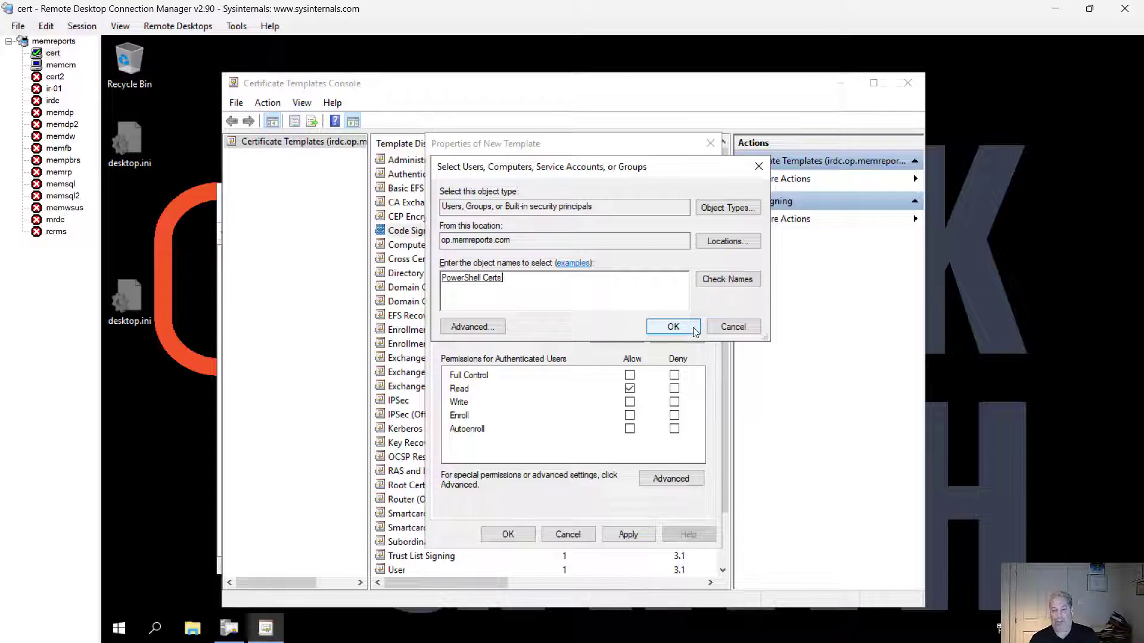
click(692, 329)
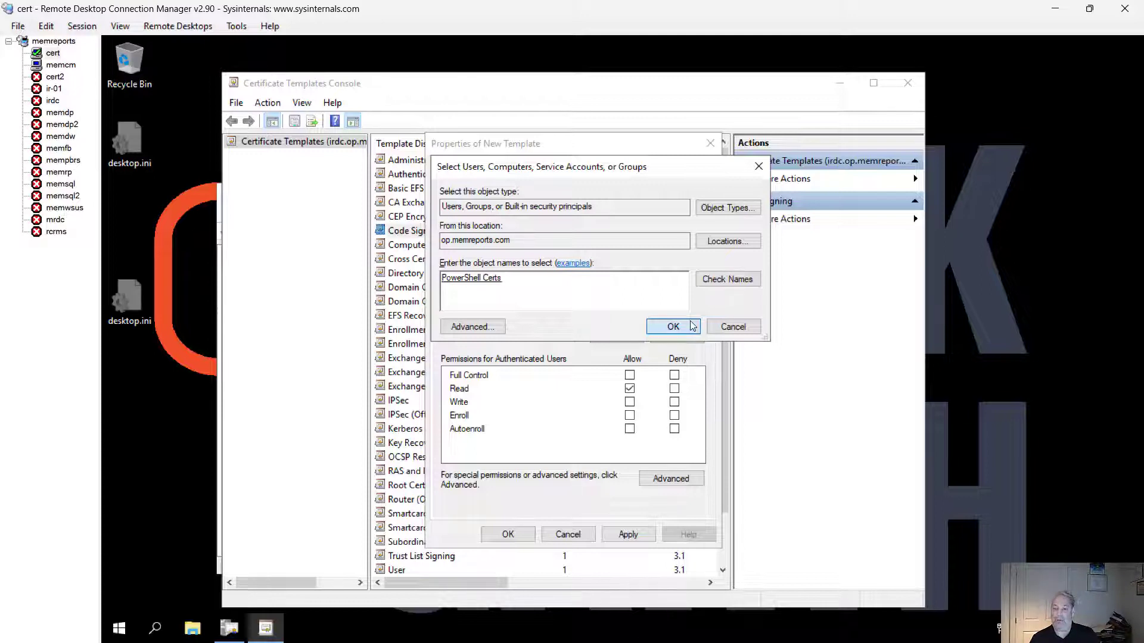
click(630, 415)
click(630, 429)
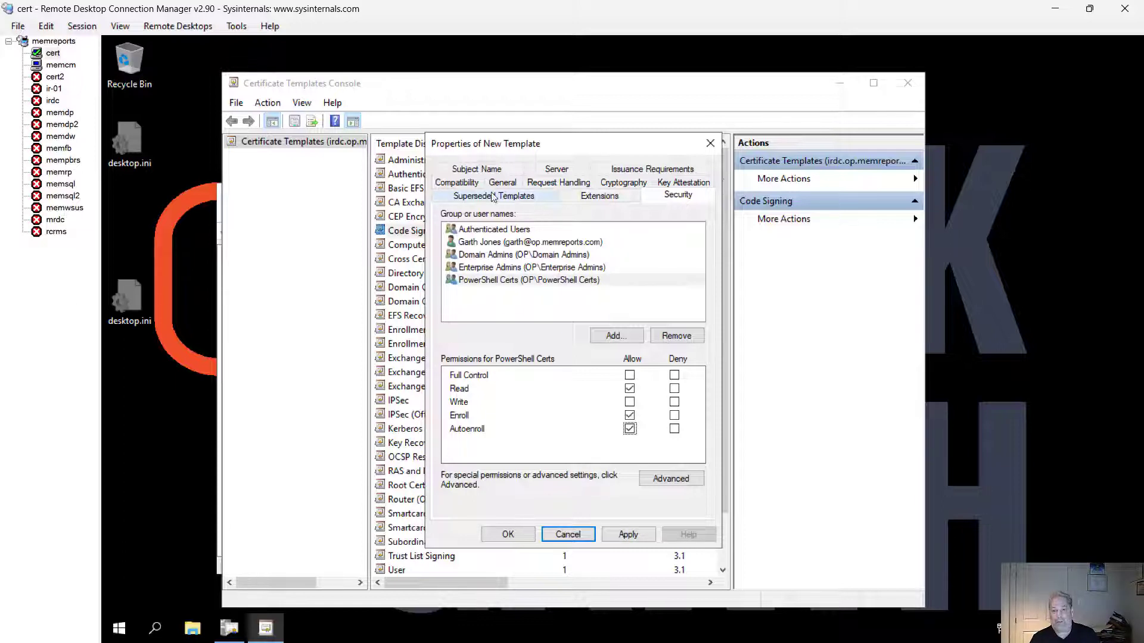
Set the subject name format to Common name, then apply and save the template
click(475, 171)
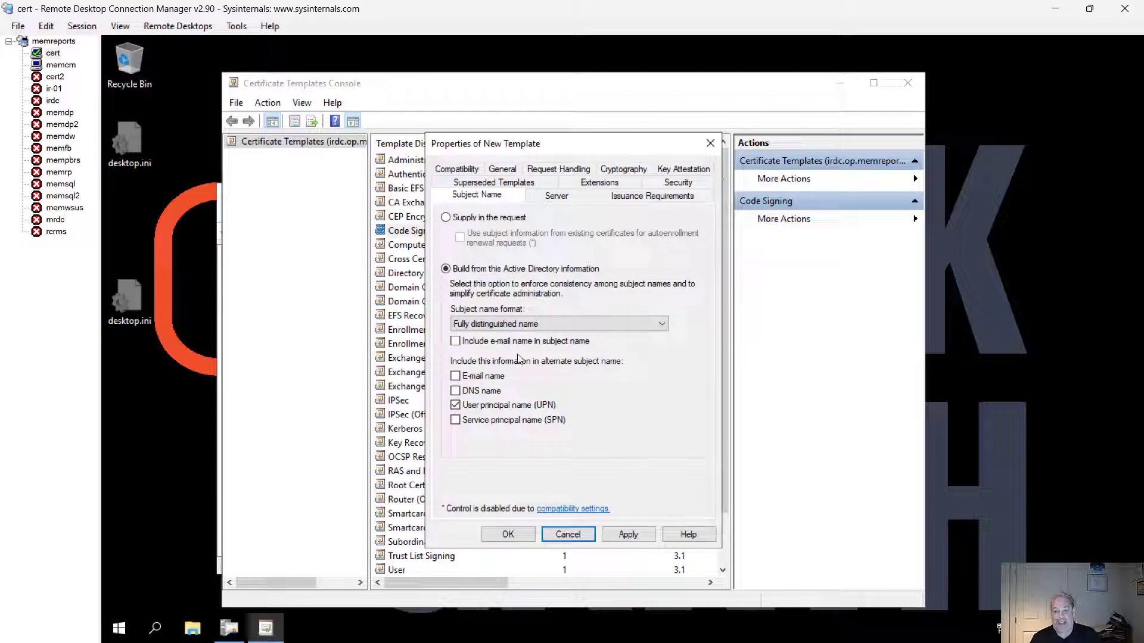
click(520, 328)
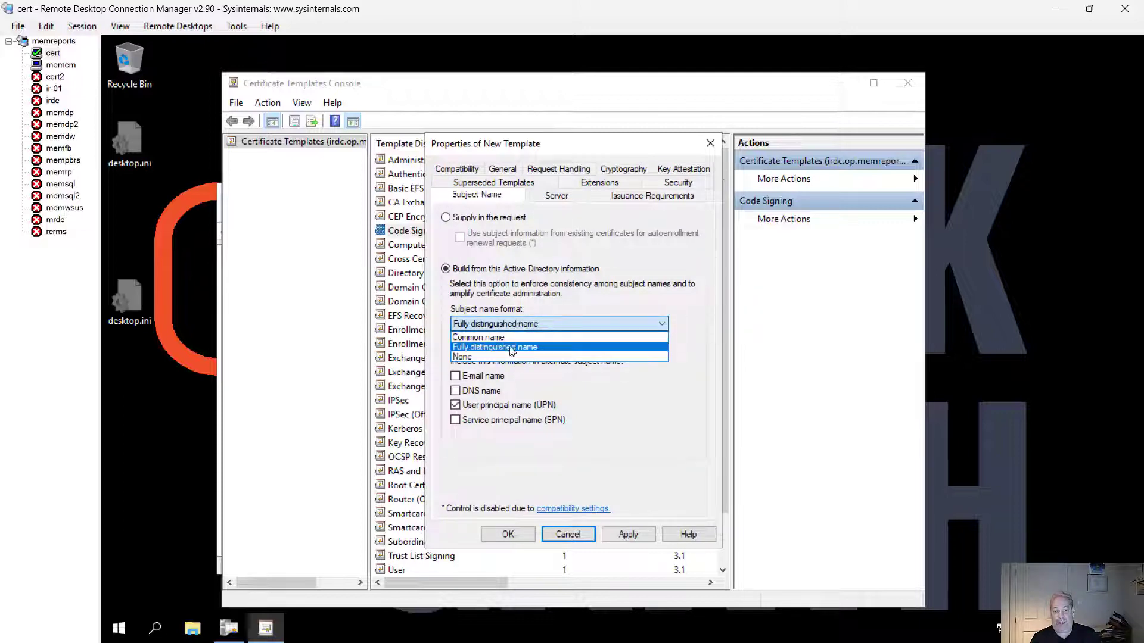
click(511, 337)
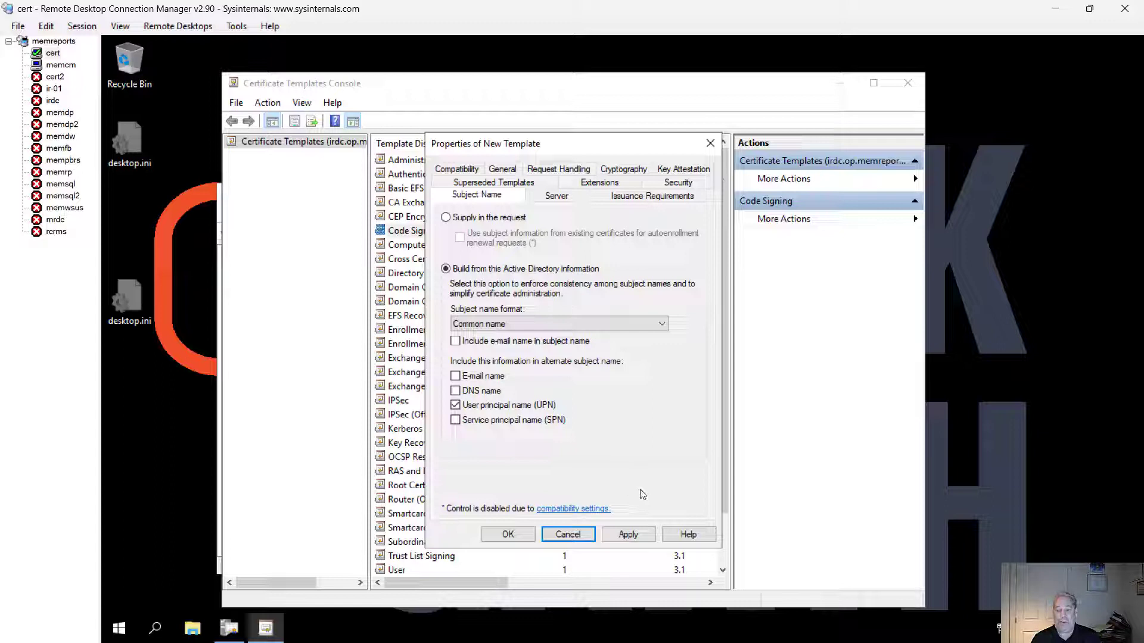
click(632, 534)
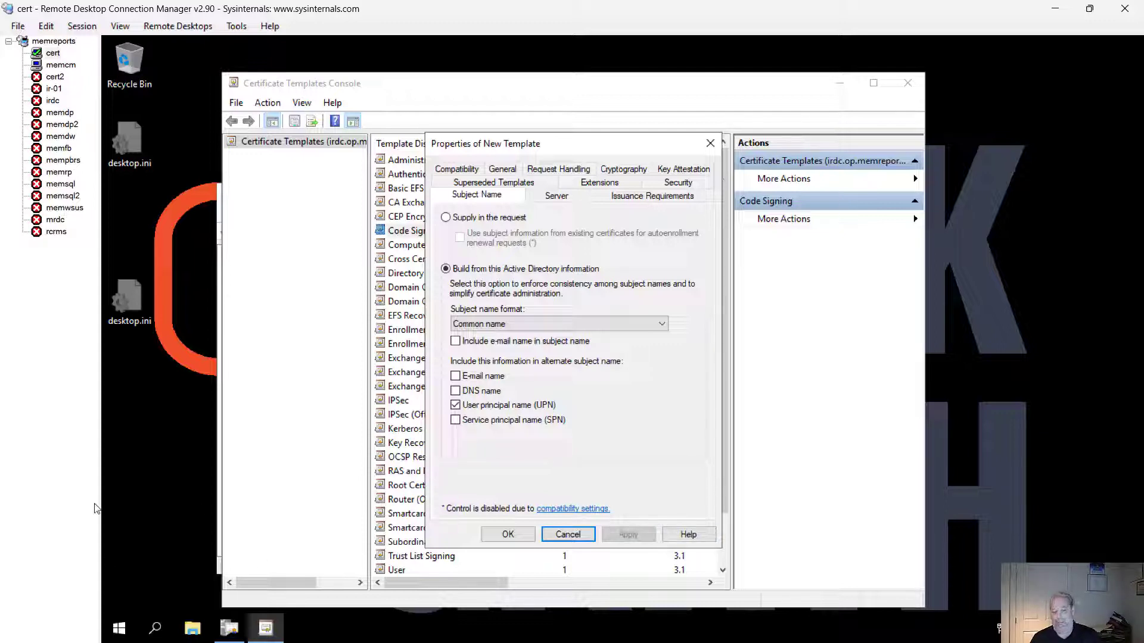
click(507, 533)
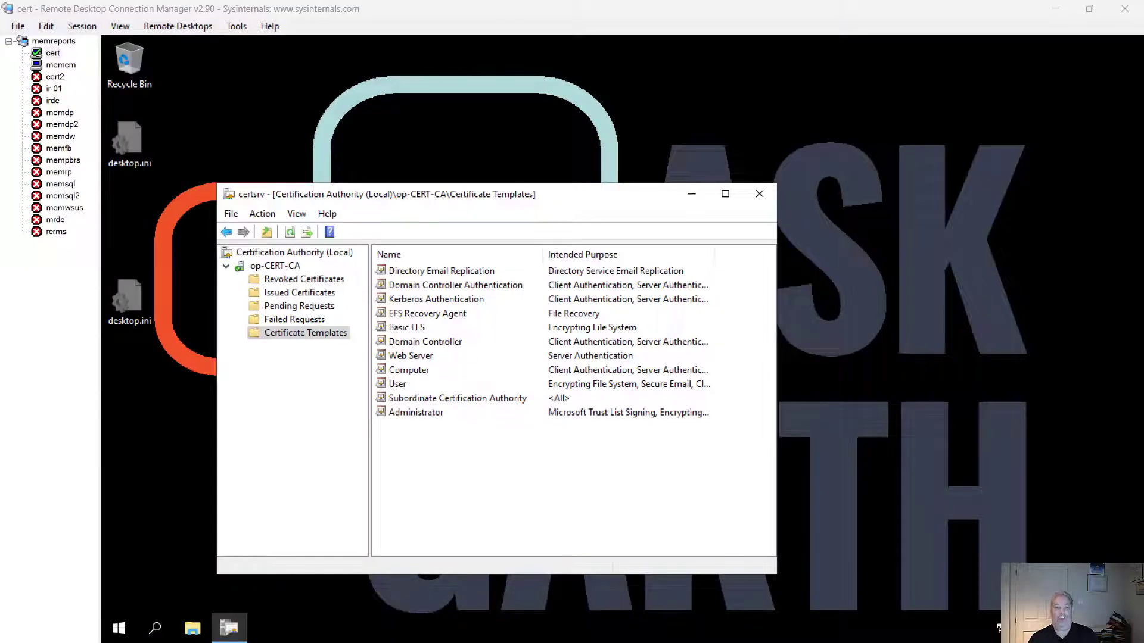
Add PowerShell Code Signing Cert as a Certificate Template to Issue on op-CERT-CA
right_click(325, 335)
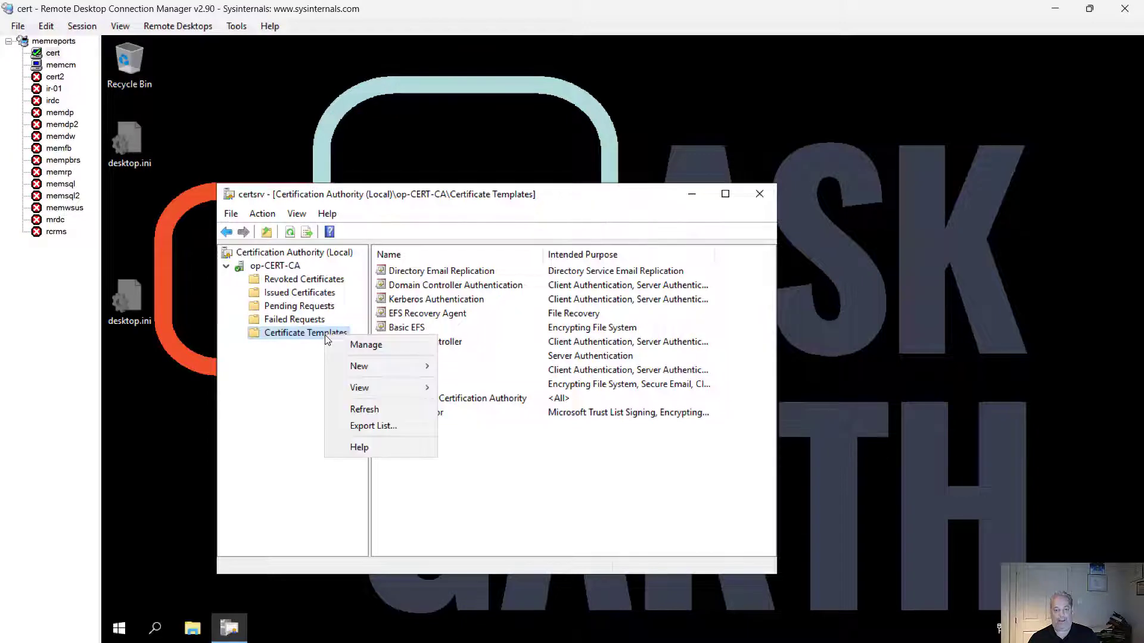
mouse_move(379, 368)
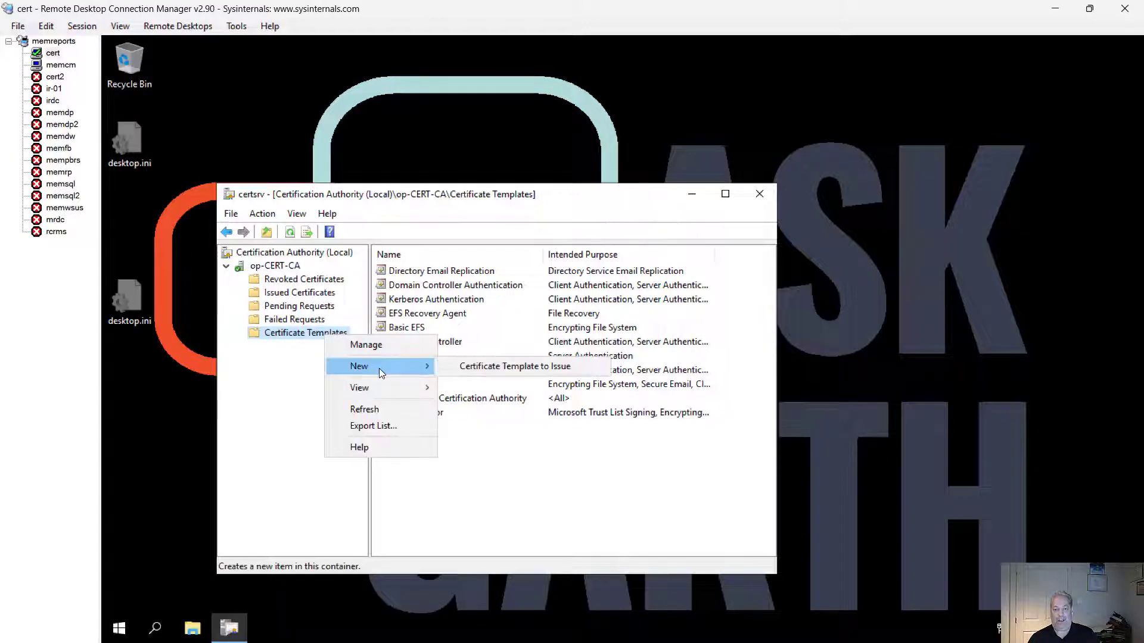
click(495, 361)
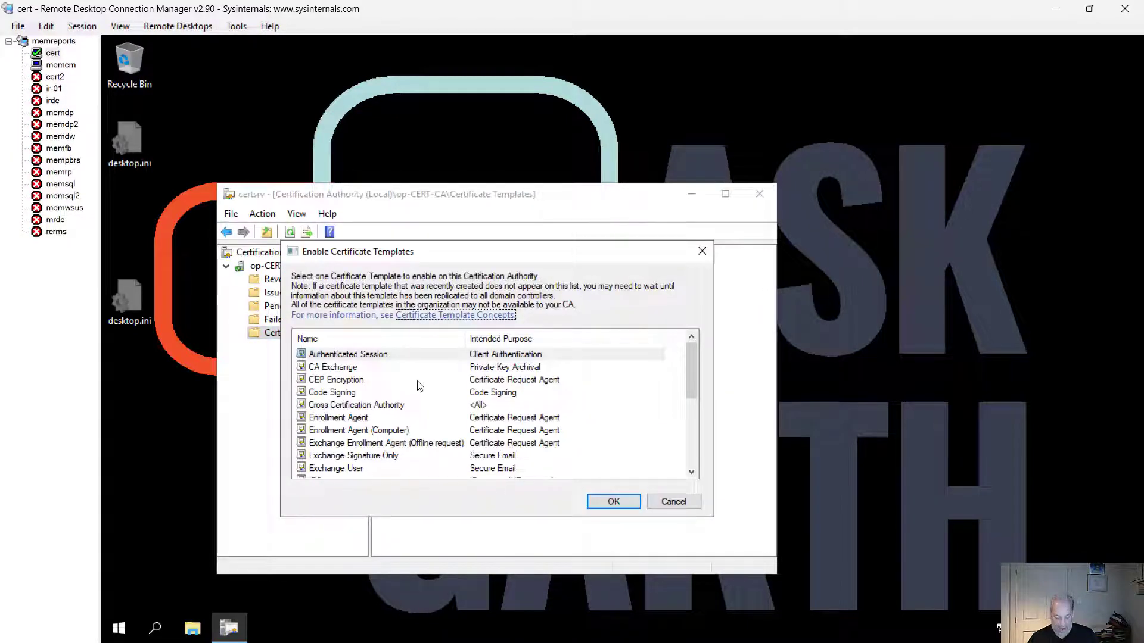
click(337, 405)
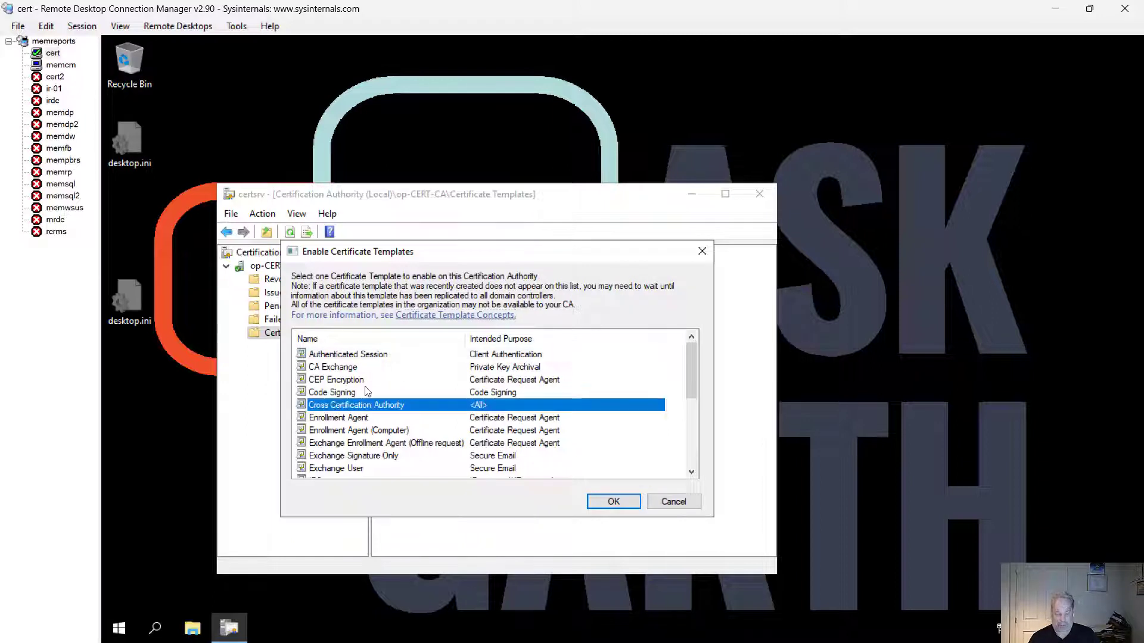
scroll(367, 391, down, 5)
click(366, 379)
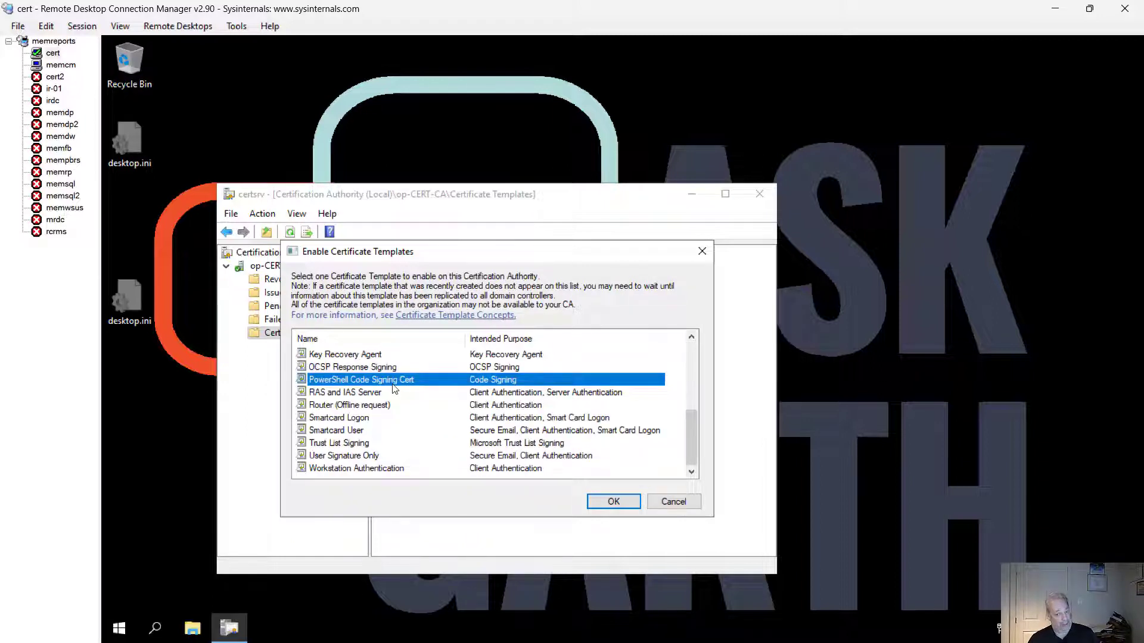
click(619, 502)
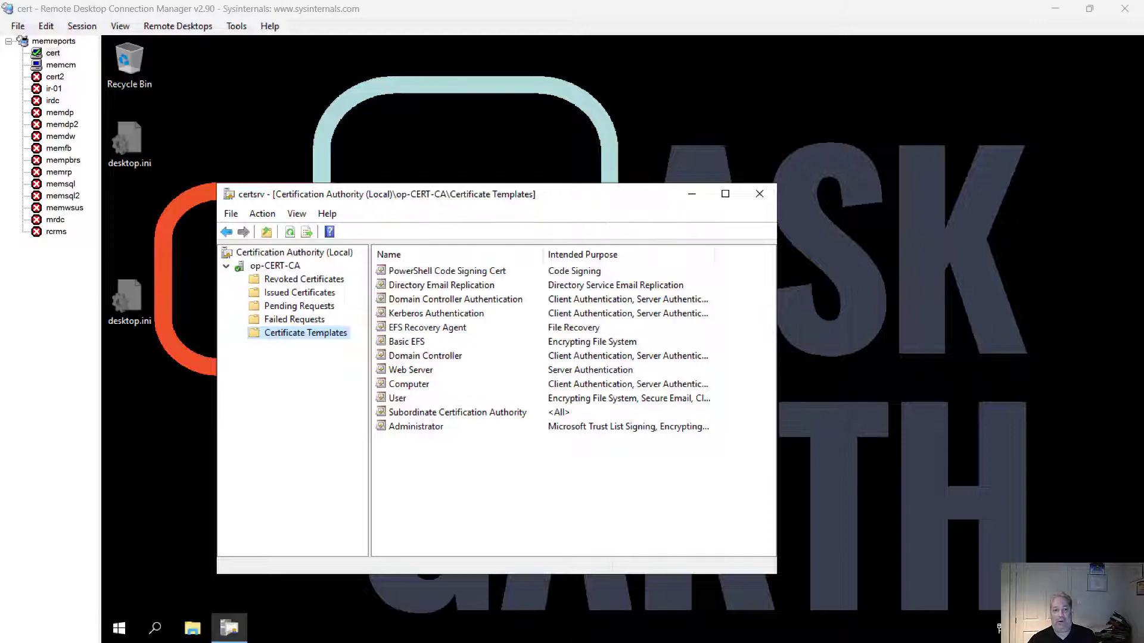
On the memcm session, run mmc.exe and allow it to start
click(54, 66)
click(156, 627)
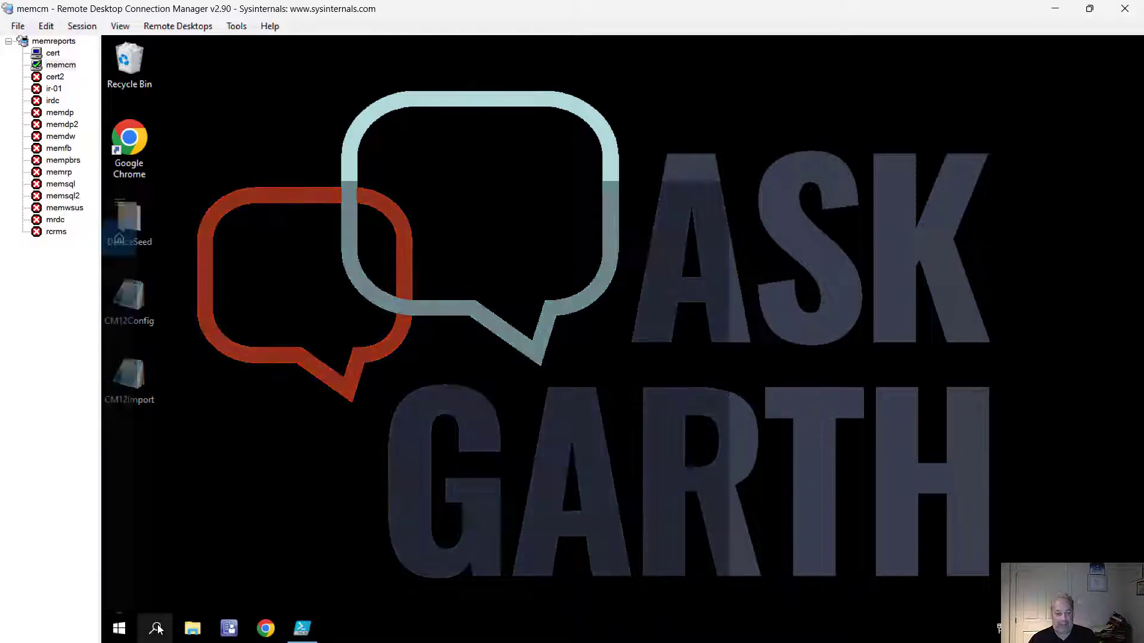
text(mmc.exe)
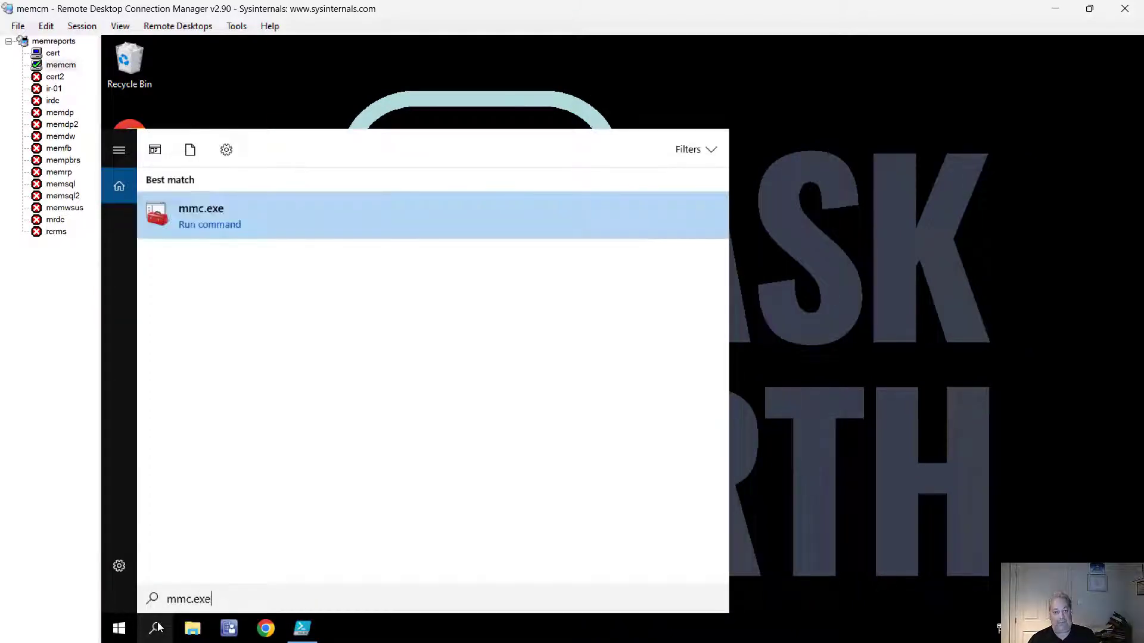
key(Return)
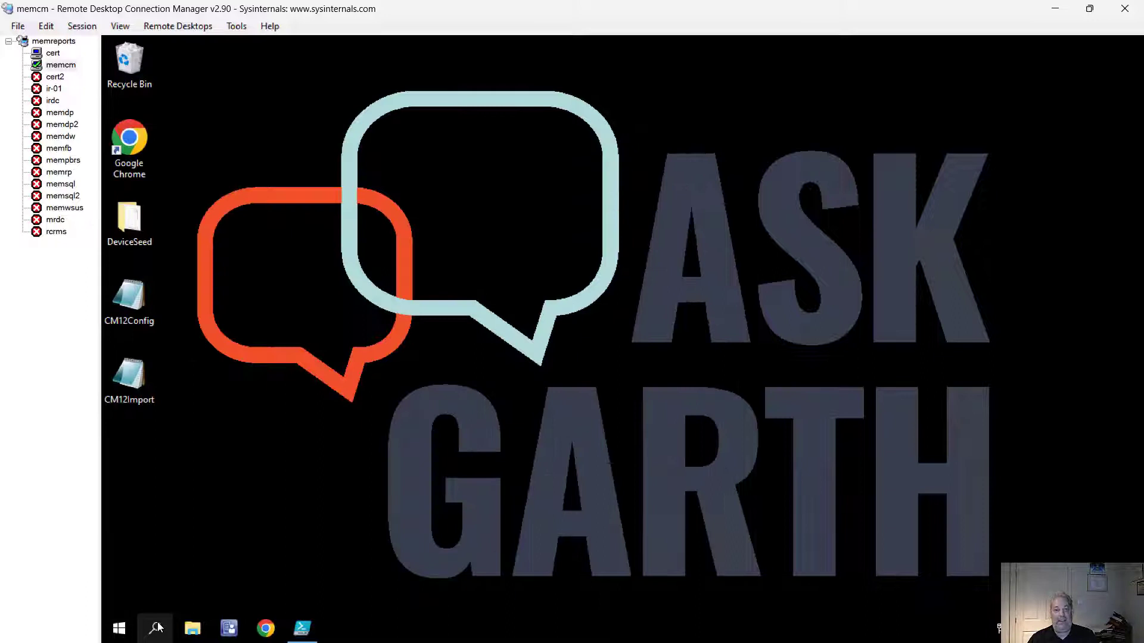
click(504, 420)
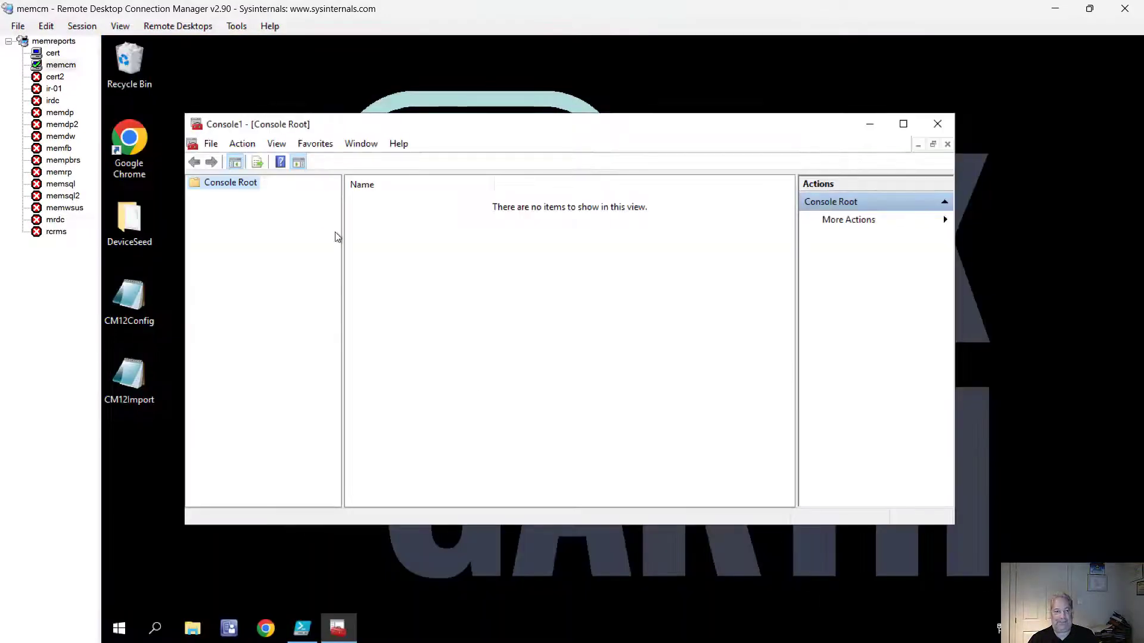
Add the Certificates snap-in for My user account and expand its certificate stores
click(211, 145)
click(252, 234)
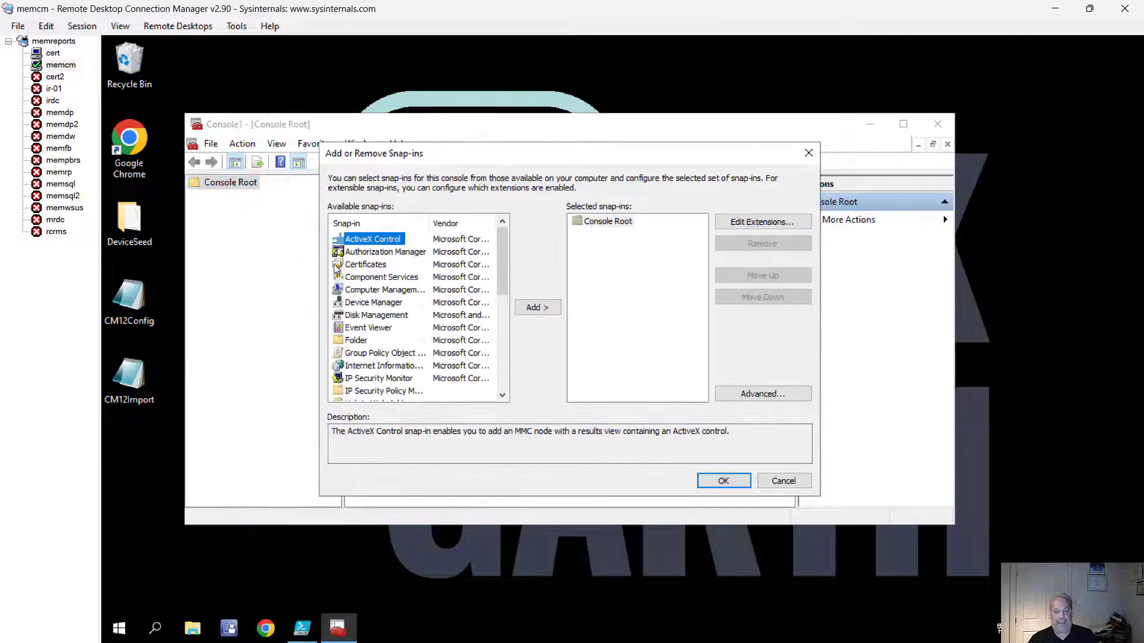
click(362, 266)
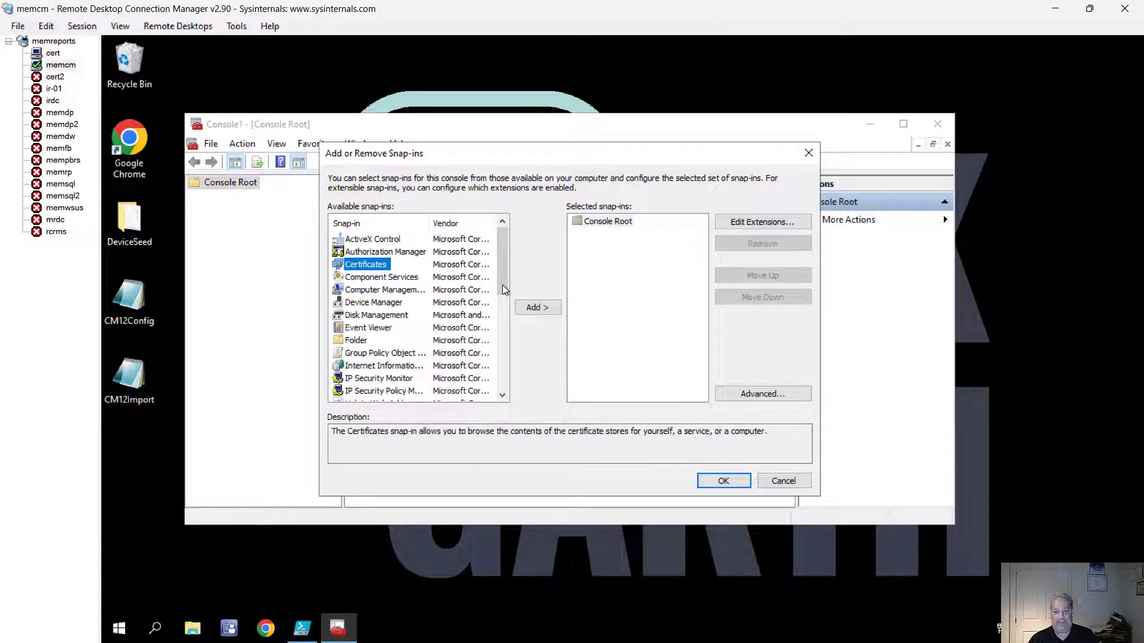
click(529, 310)
click(615, 424)
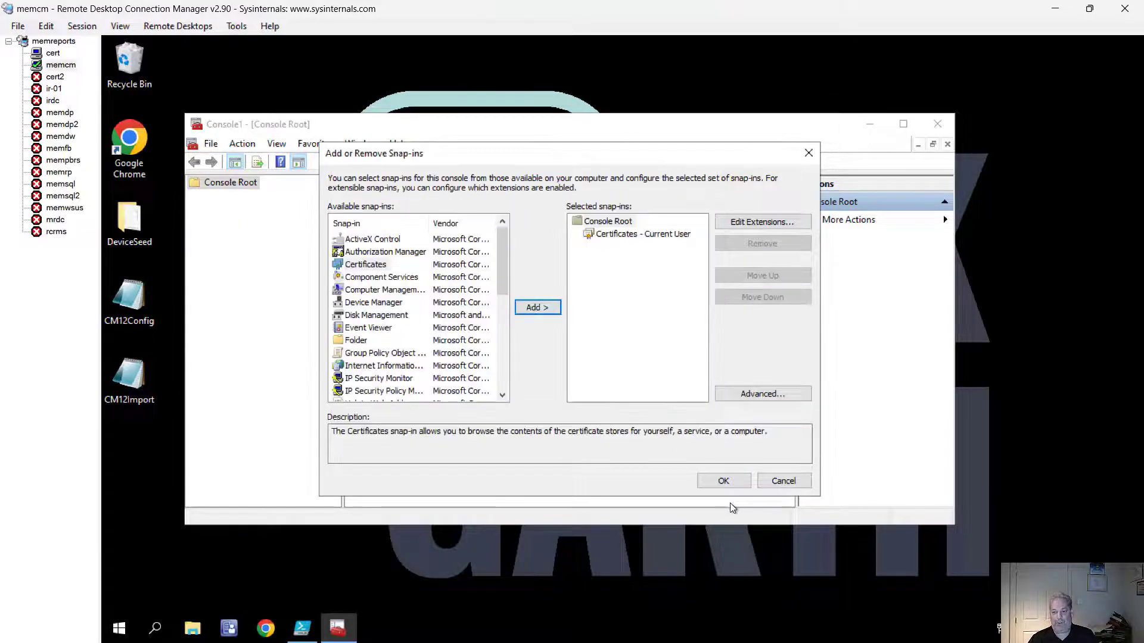
click(723, 480)
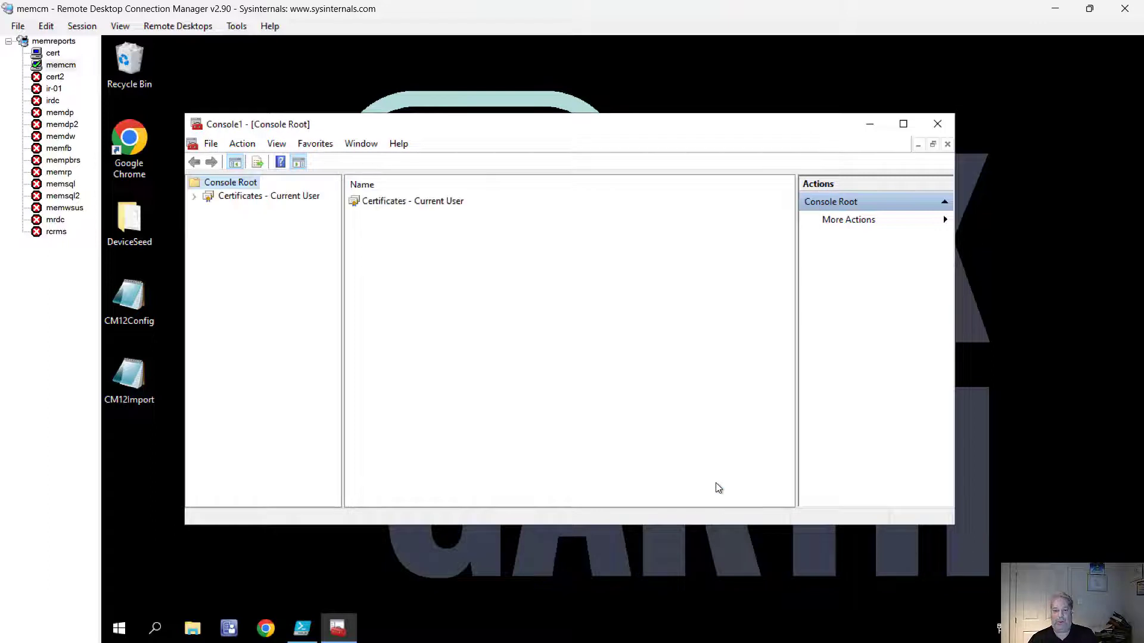
click(195, 197)
Request a new certificate for Personal and enroll the PowerShell Code Signing Cert template
click(235, 211)
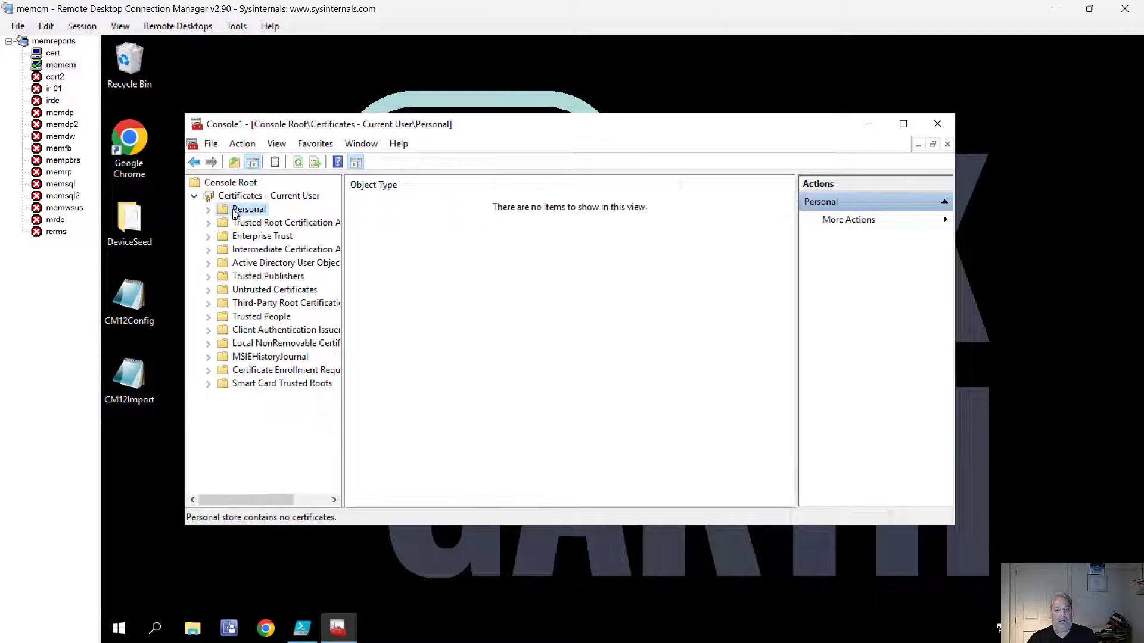
right_click(235, 213)
mouse_move(382, 239)
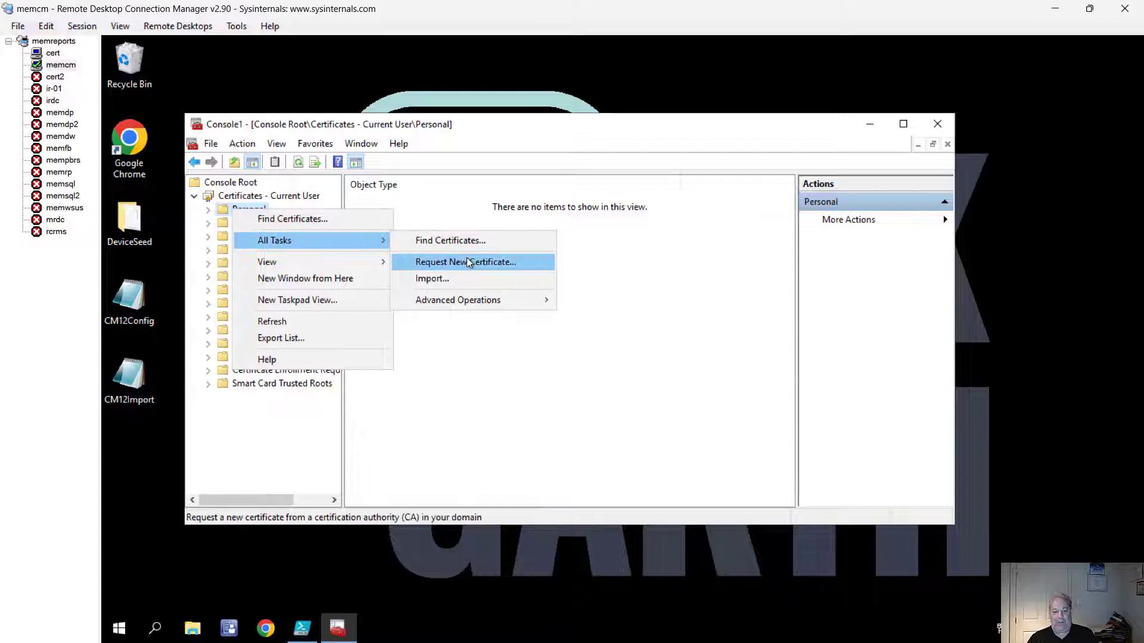
click(466, 262)
click(715, 475)
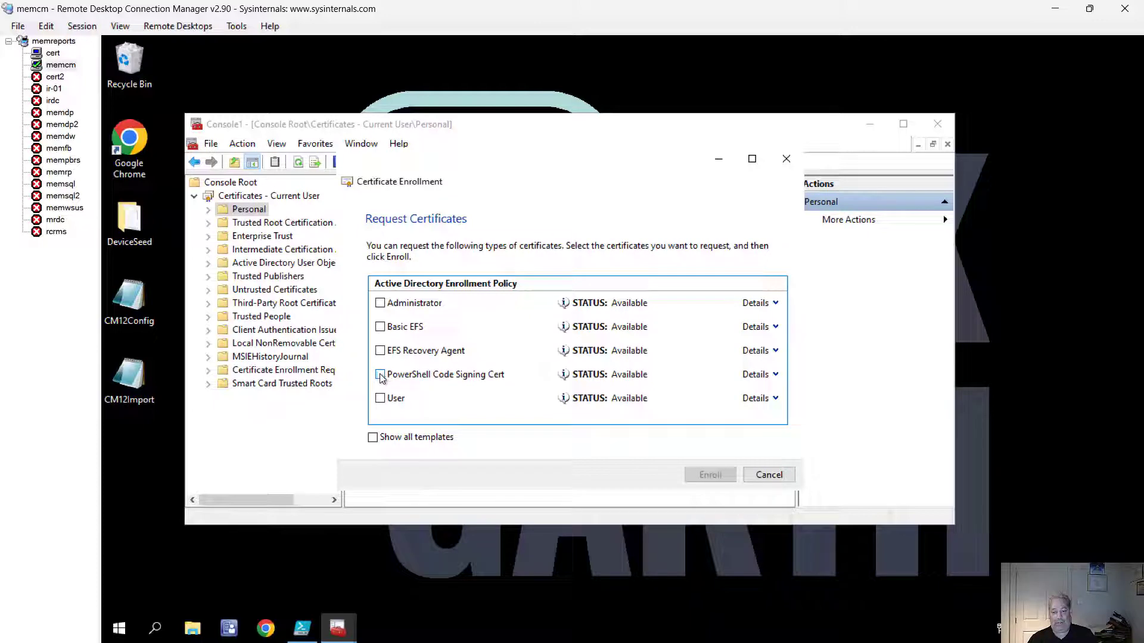
click(380, 375)
click(709, 476)
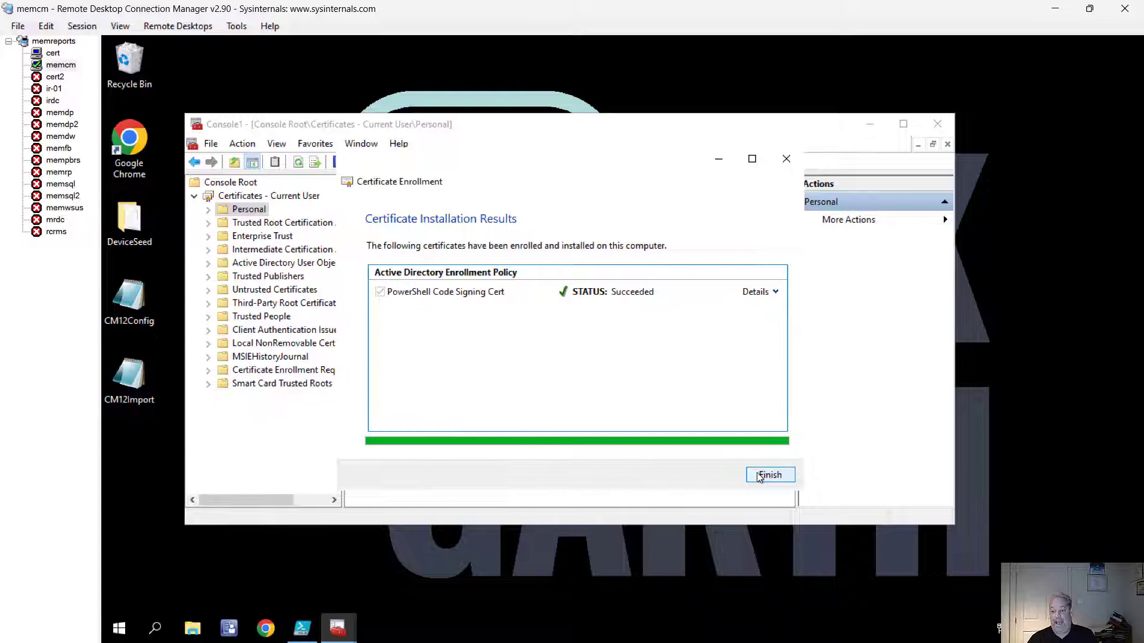
click(750, 476)
Expand Personal and select Certificates to see the new op-CERT-CA Code Signing certificate
click(209, 209)
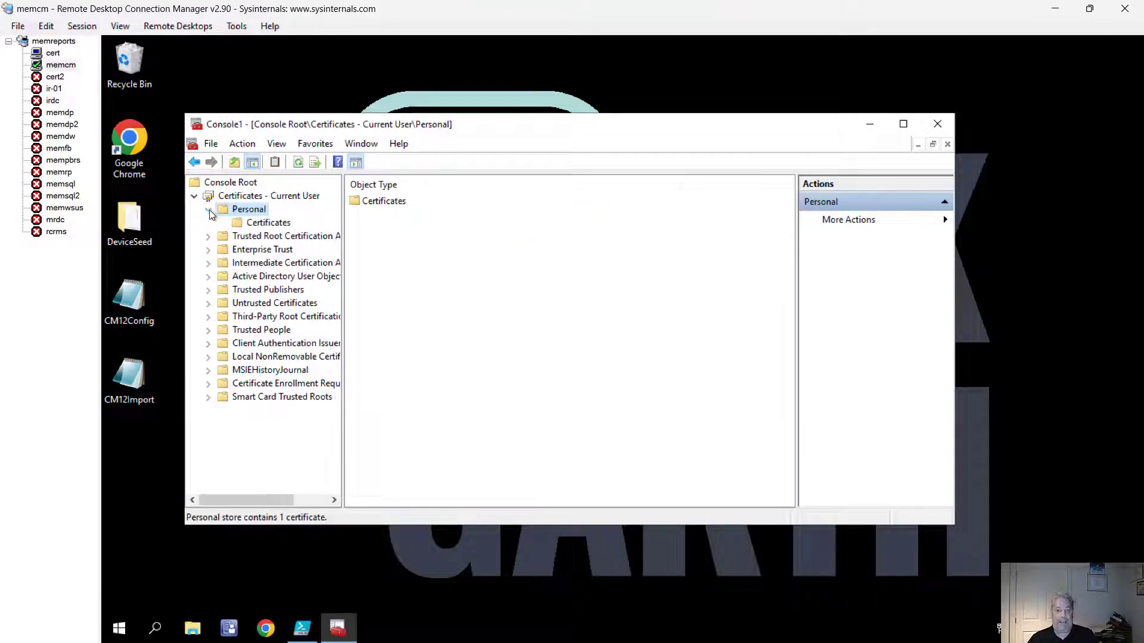
click(267, 223)
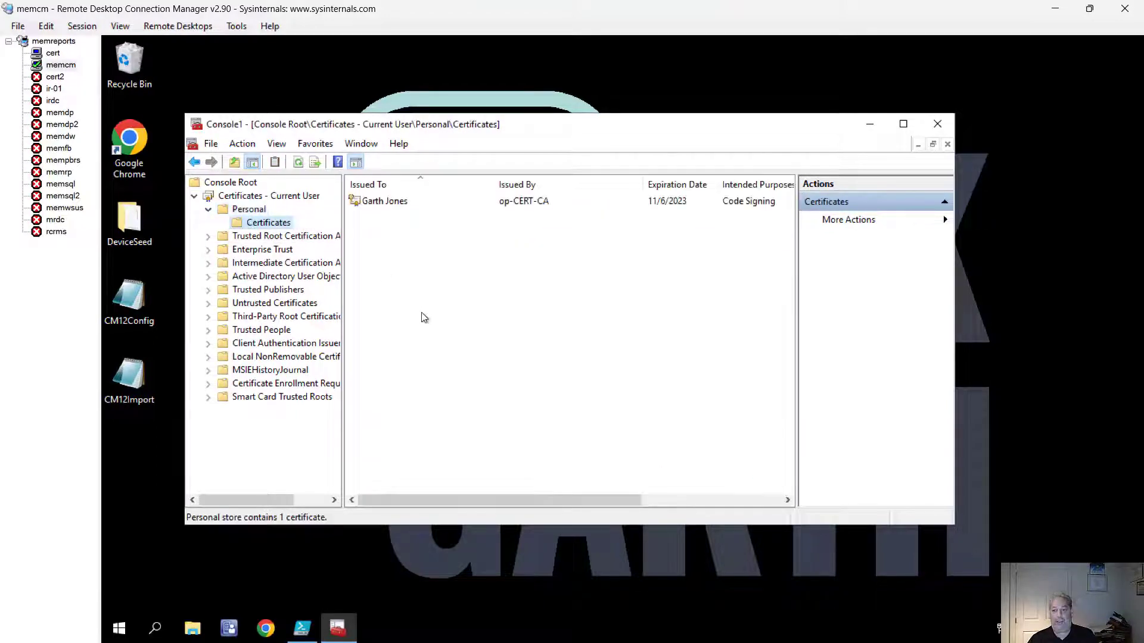